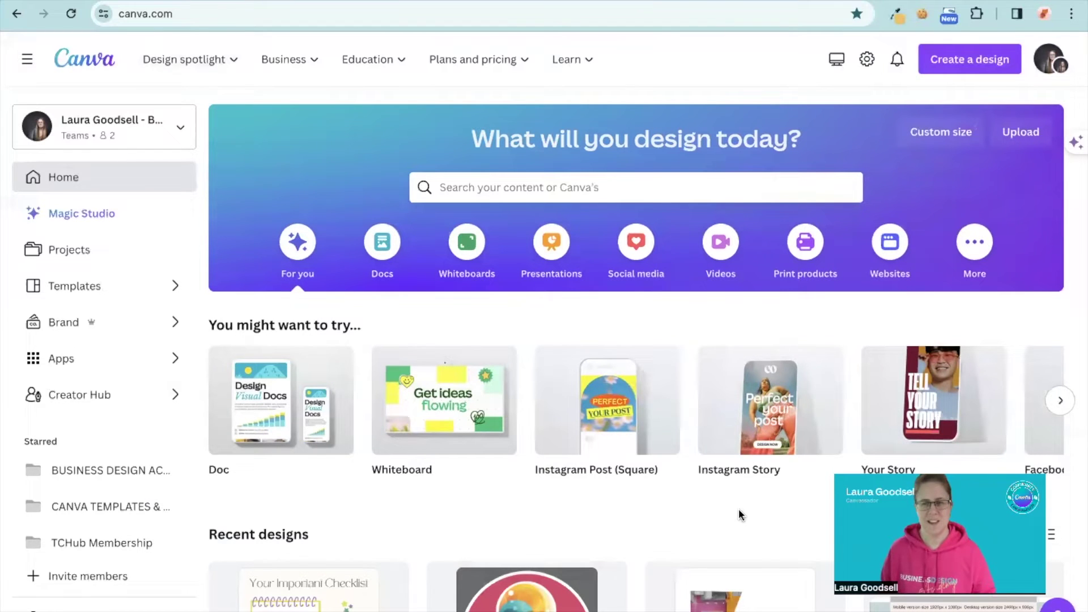
- Start a blank Instagram Post design from the new-design list
left_click(961, 63)
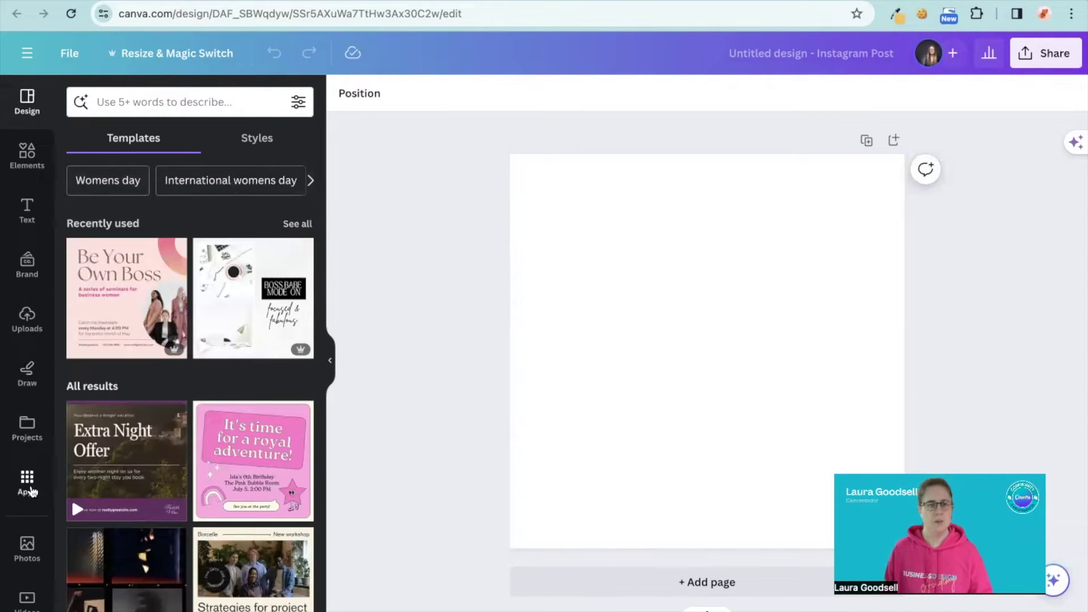
- Search the Canva apps for 'skew' and open the Skew Image app's details
left_click(30, 489)
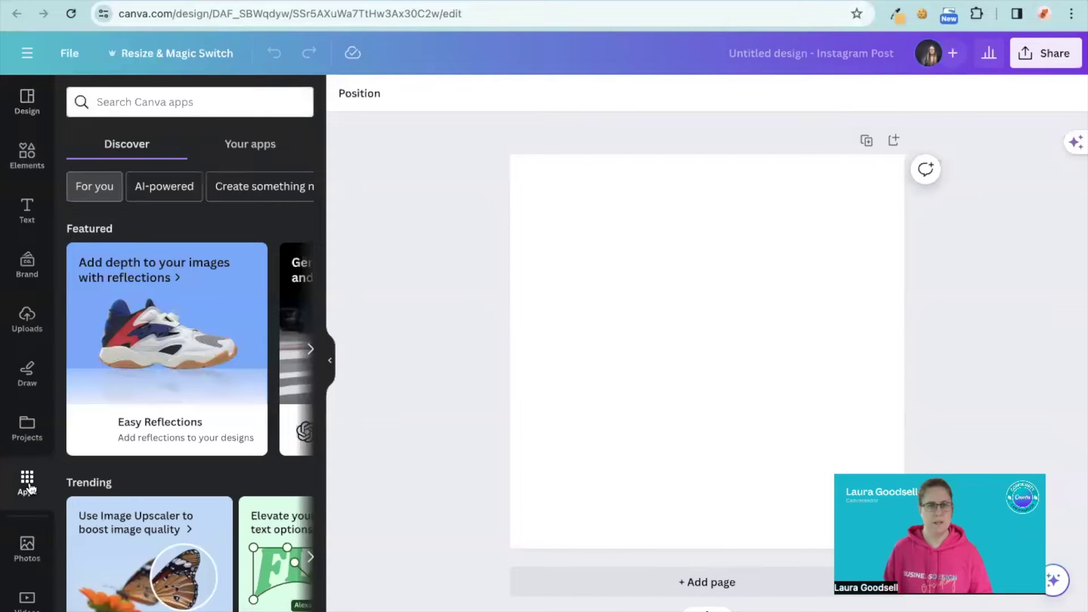
left_click(193, 101)
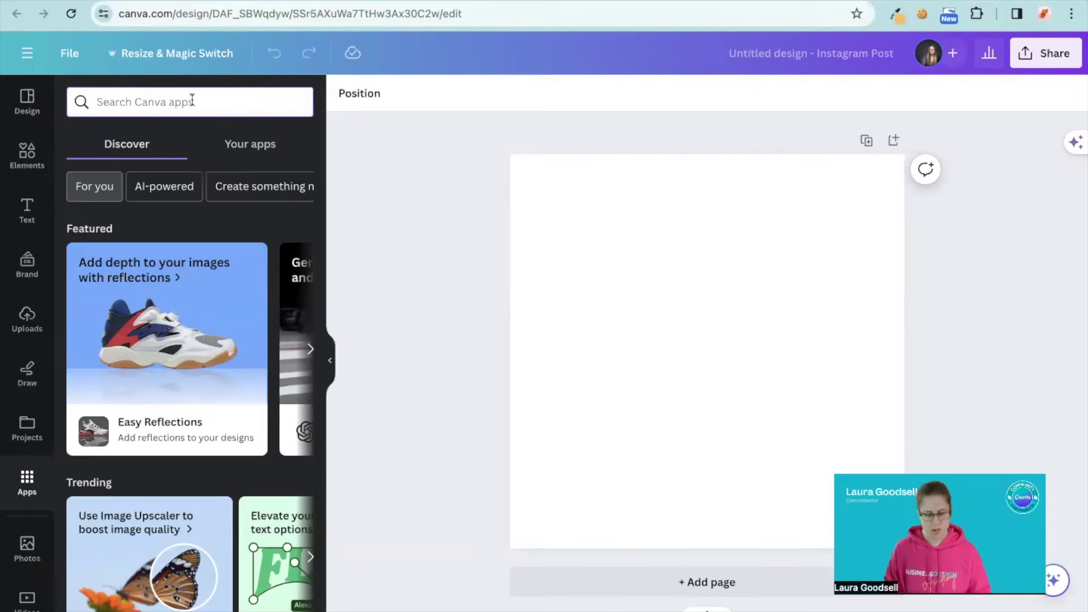
type("ske")
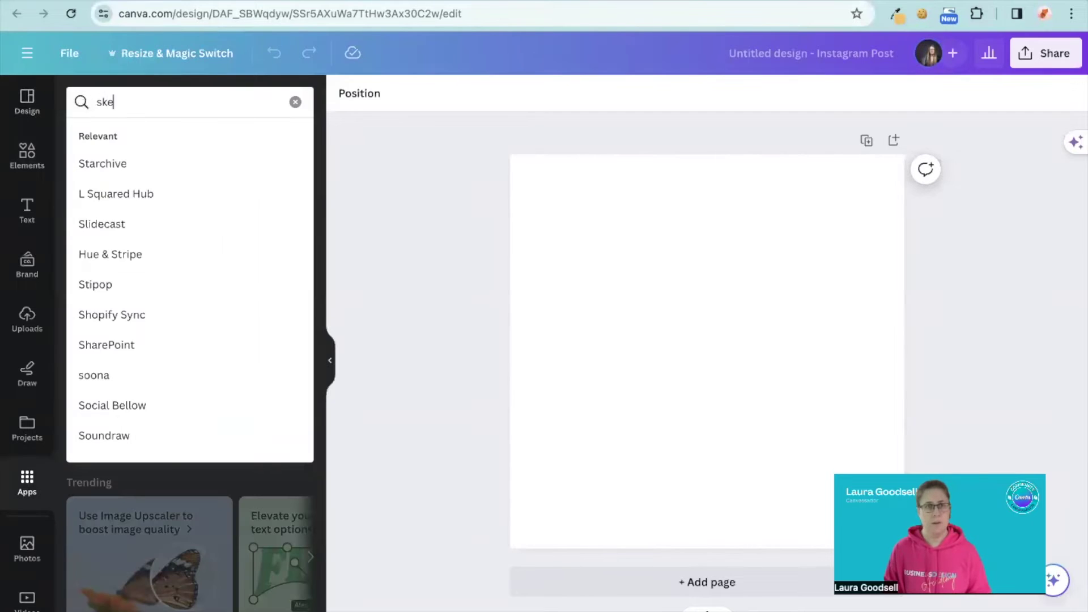
type("w")
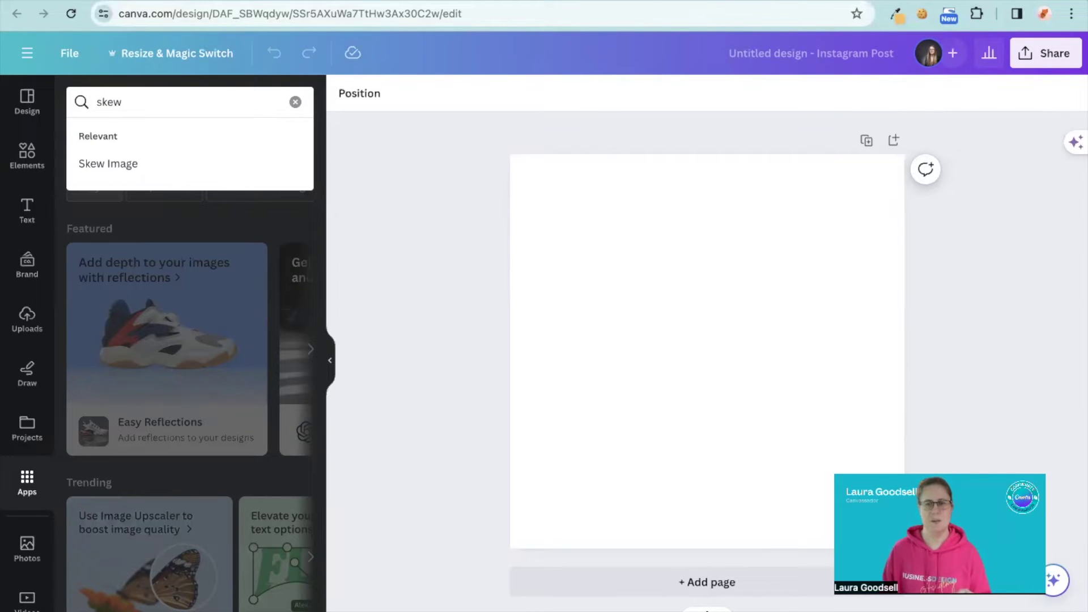
left_click(108, 164)
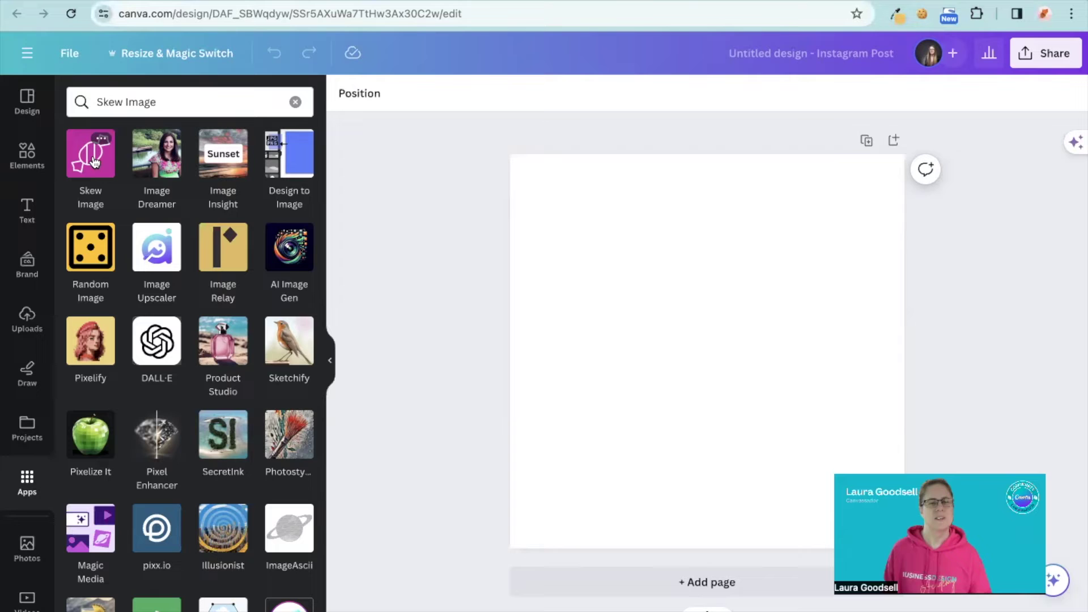
left_click(92, 160)
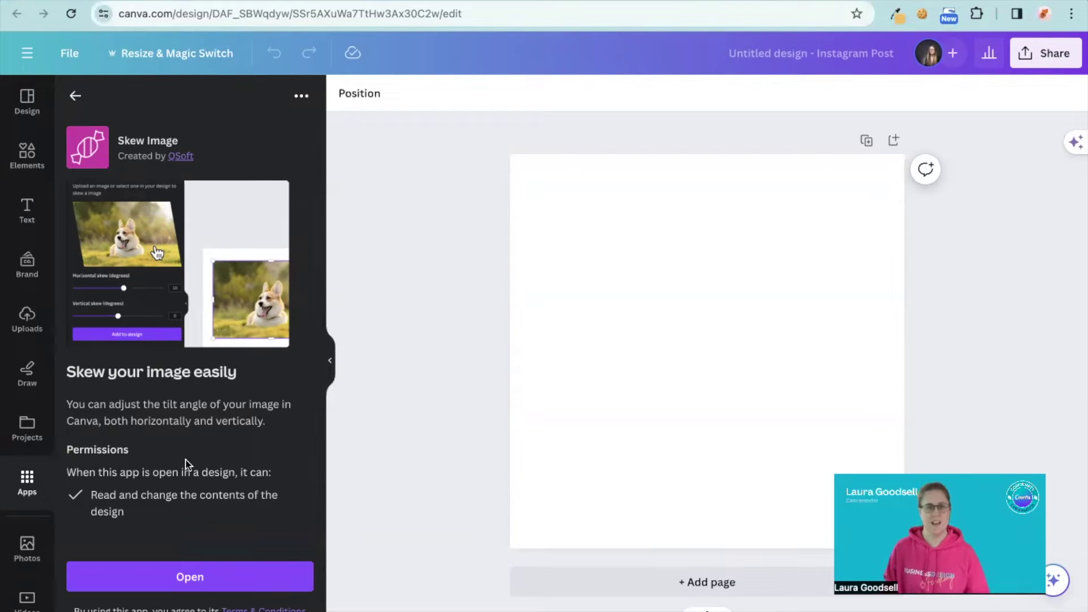
- Launch Skew Image and upload the room photo from Downloads
left_click(187, 568)
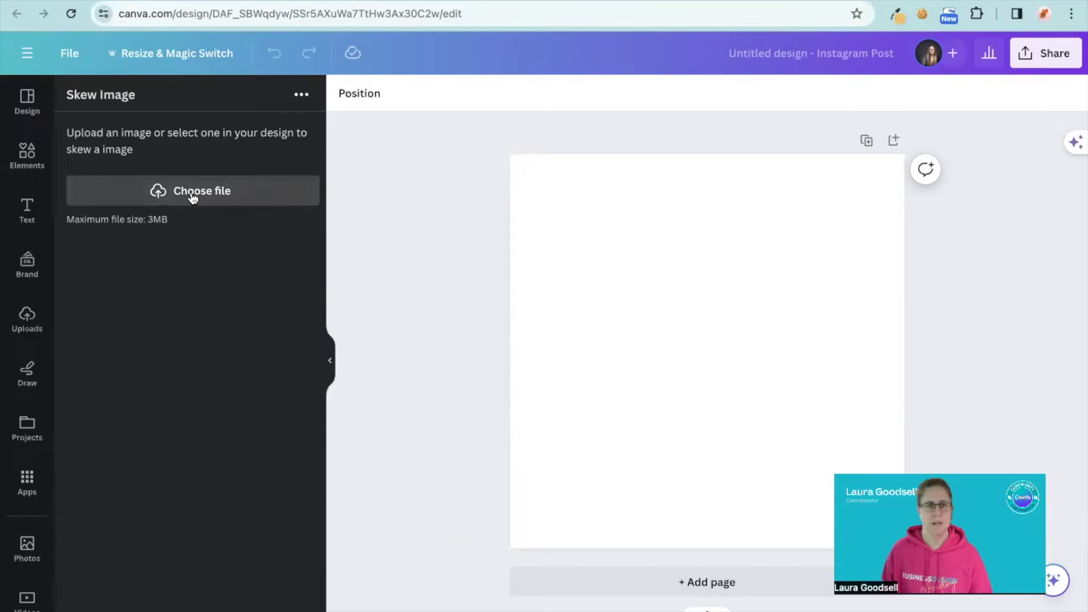
left_click(191, 193)
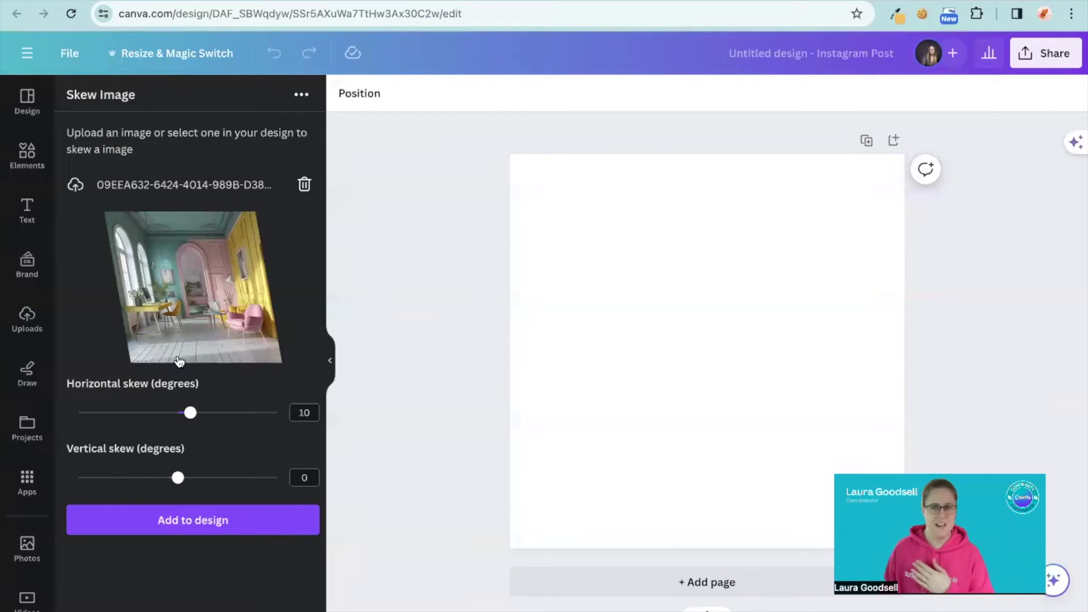
- Work the Horizontal and Vertical skew sliders until the photo reads -23° and -11°
mouse_move(195, 417)
left_mouse_down()
mouse_move(184, 405)
mouse_move(285, 396)
mouse_move(92, 391)
mouse_move(177, 397)
left_mouse_up()
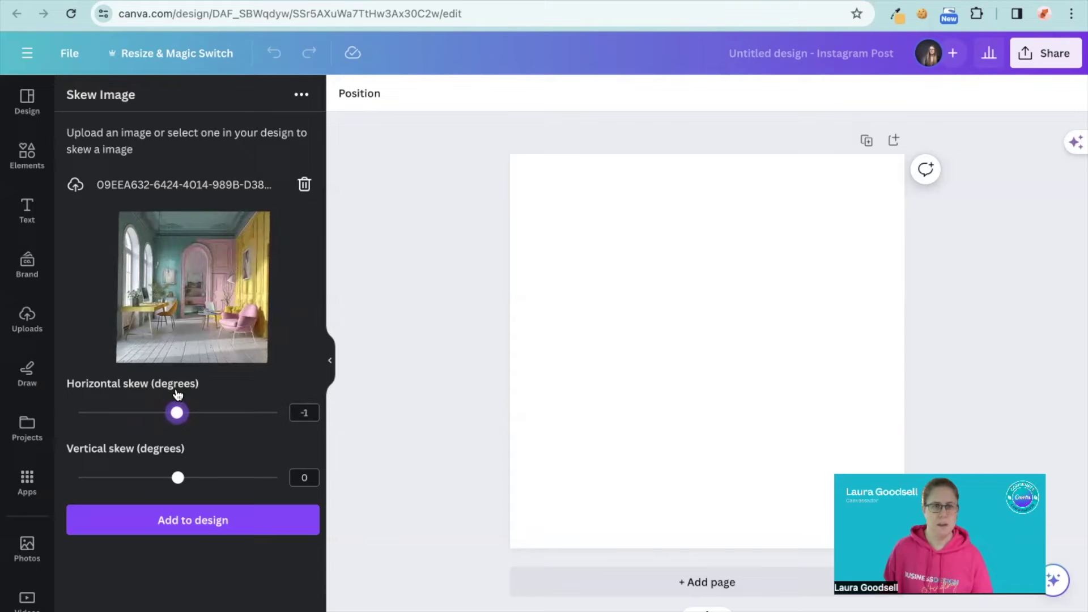
mouse_move(179, 479)
left_mouse_down()
mouse_move(246, 479)
mouse_move(158, 478)
mouse_move(193, 480)
left_mouse_up()
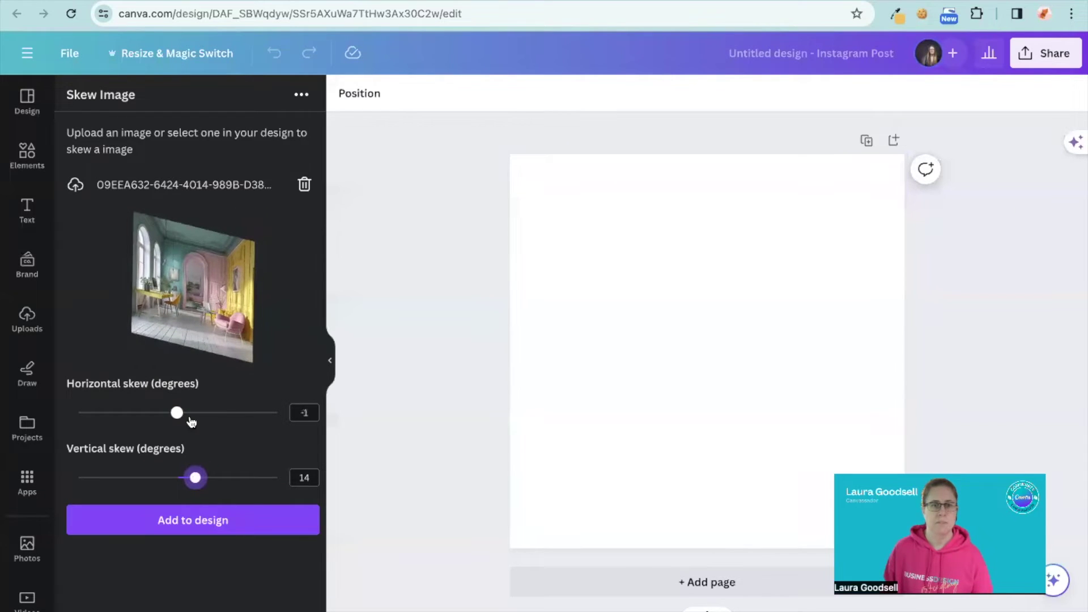
mouse_move(178, 414)
left_mouse_down()
mouse_move(139, 414)
mouse_move(177, 427)
left_mouse_up()
left_click_drag(198, 481, 178, 481)
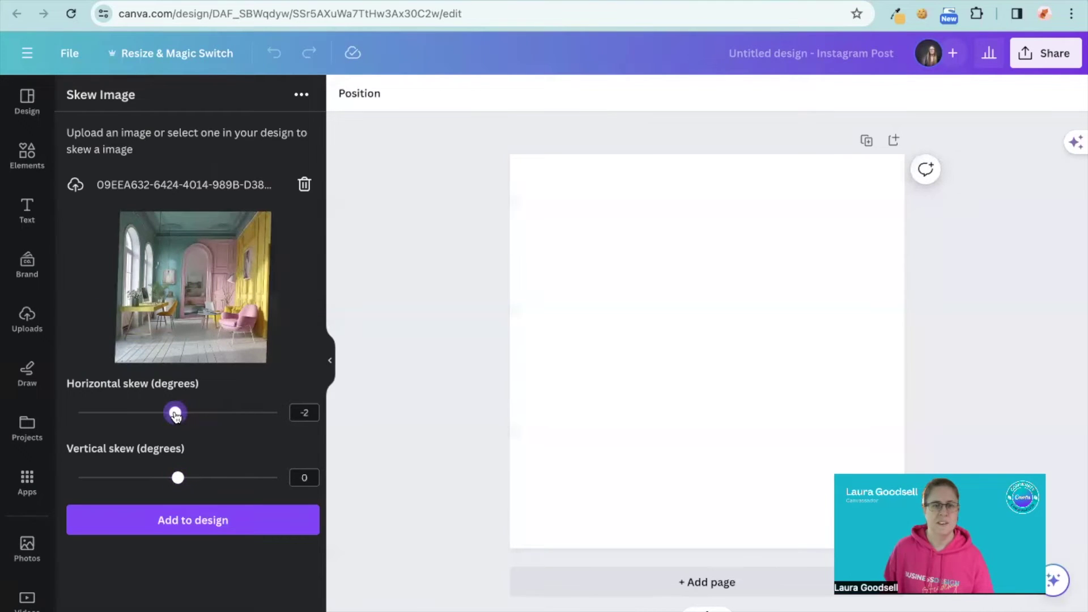
left_click_drag(177, 414, 178, 416)
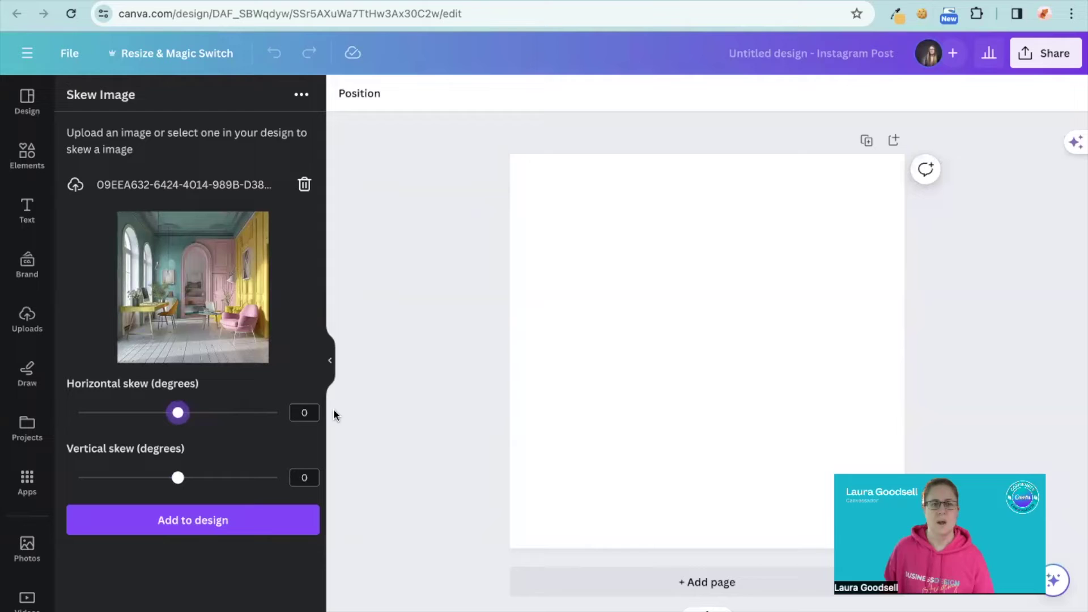
type("30")
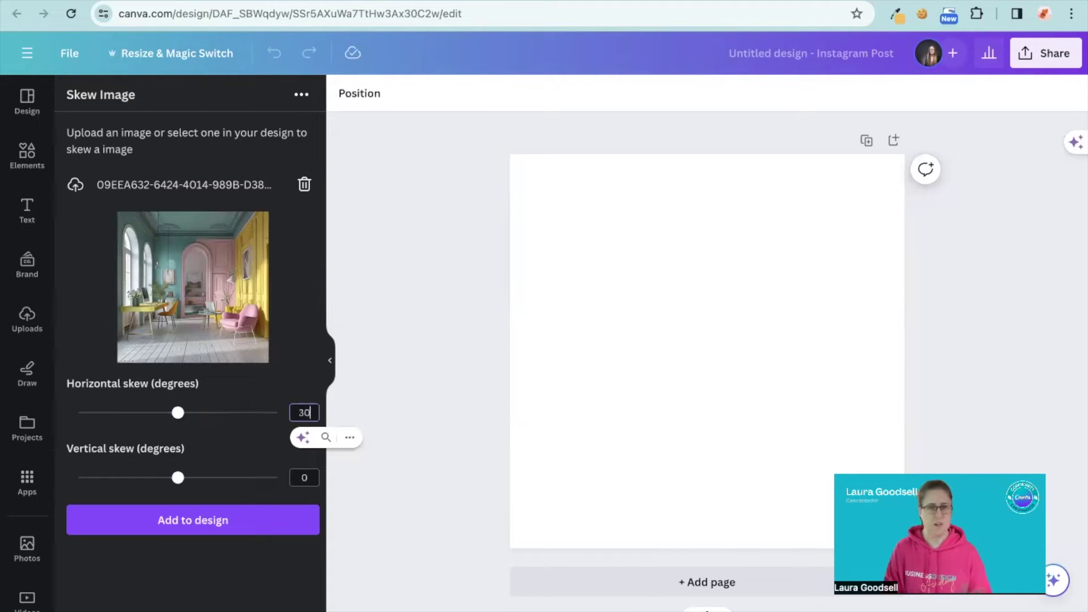
key("Return")
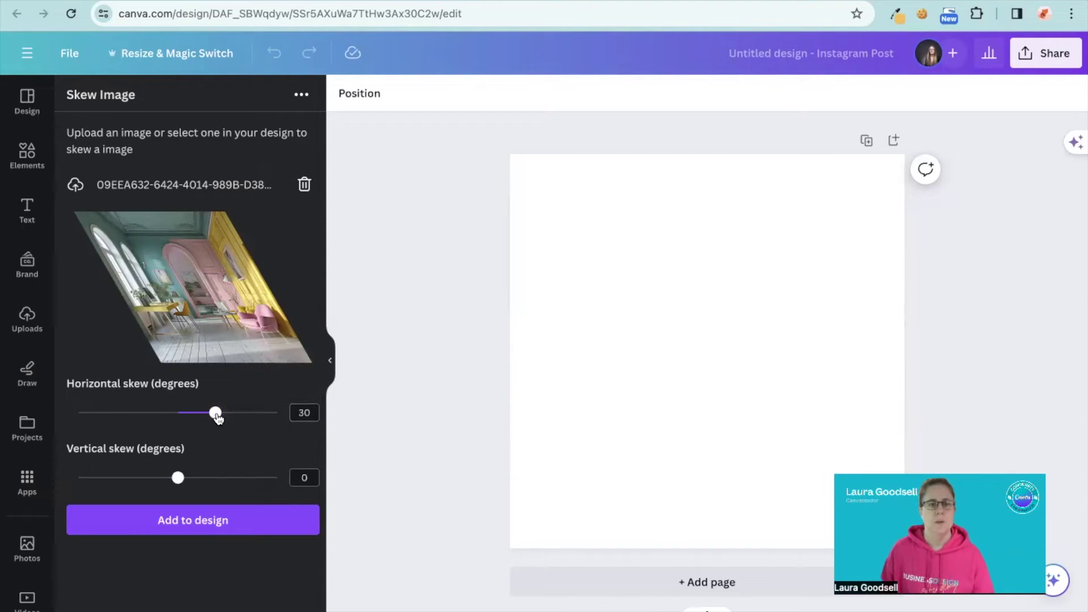
mouse_move(217, 417)
left_mouse_down()
mouse_move(108, 414)
mouse_move(240, 413)
mouse_move(127, 415)
mouse_move(174, 423)
left_mouse_up()
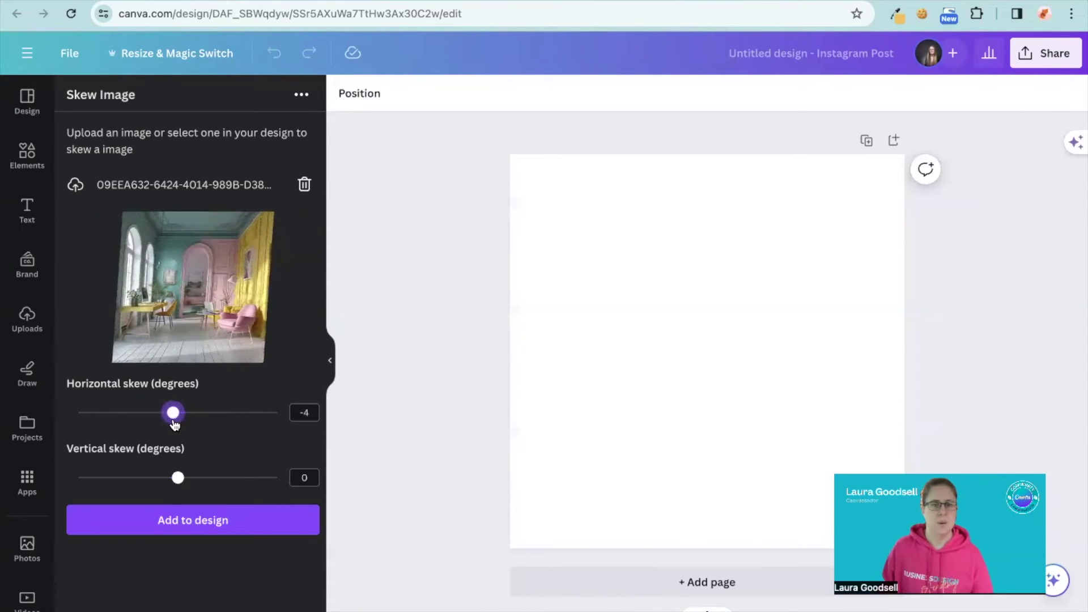
left_click_drag(178, 481, 164, 484)
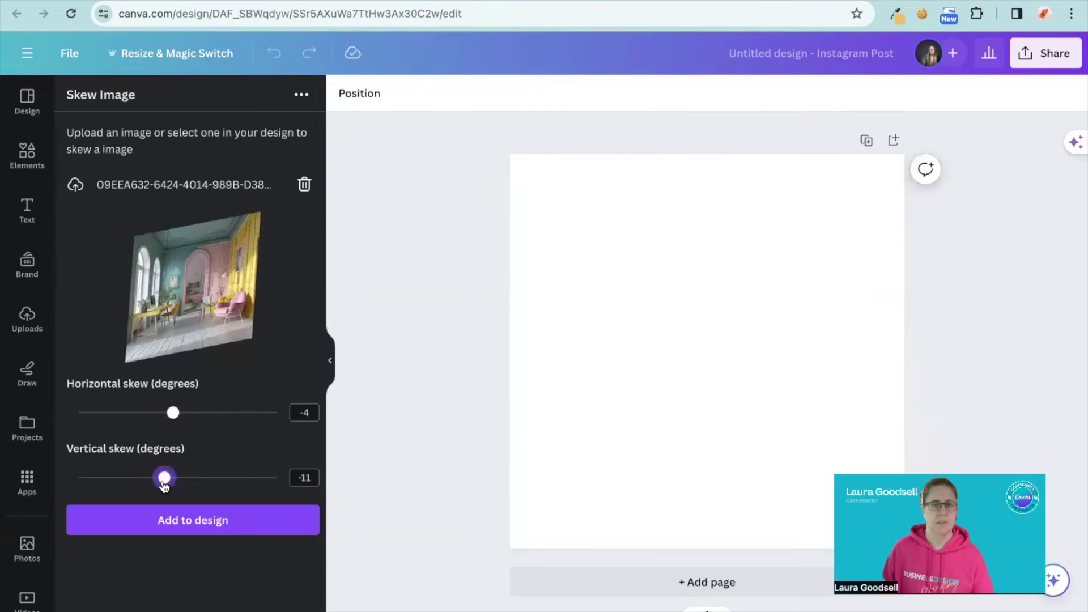
mouse_move(168, 421)
left_mouse_down()
mouse_move(188, 413)
mouse_move(149, 420)
left_mouse_up()
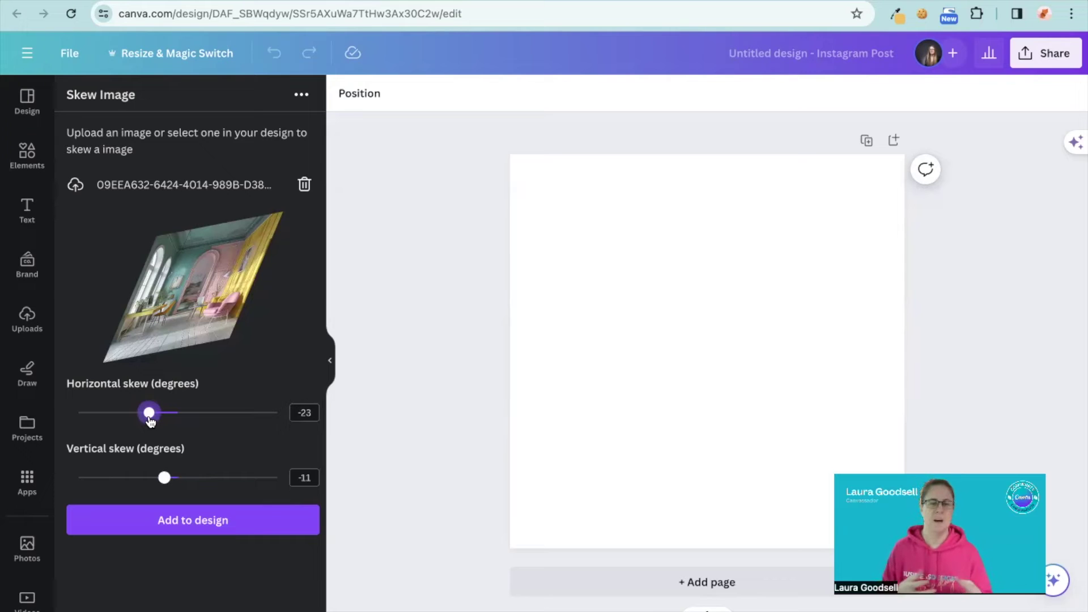
left_click(194, 523)
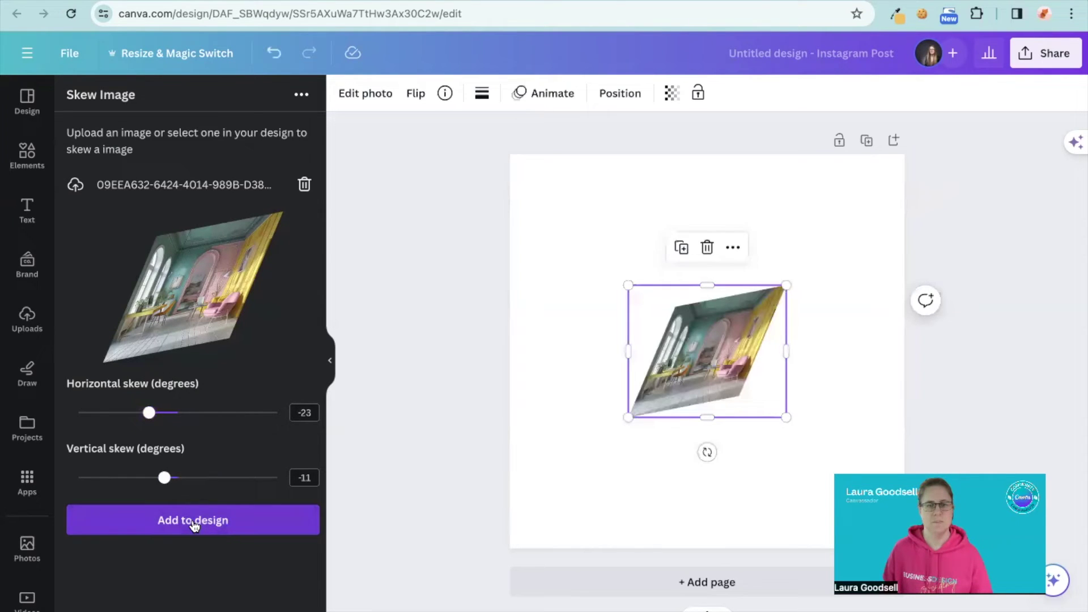
left_click_drag(627, 284, 538, 210)
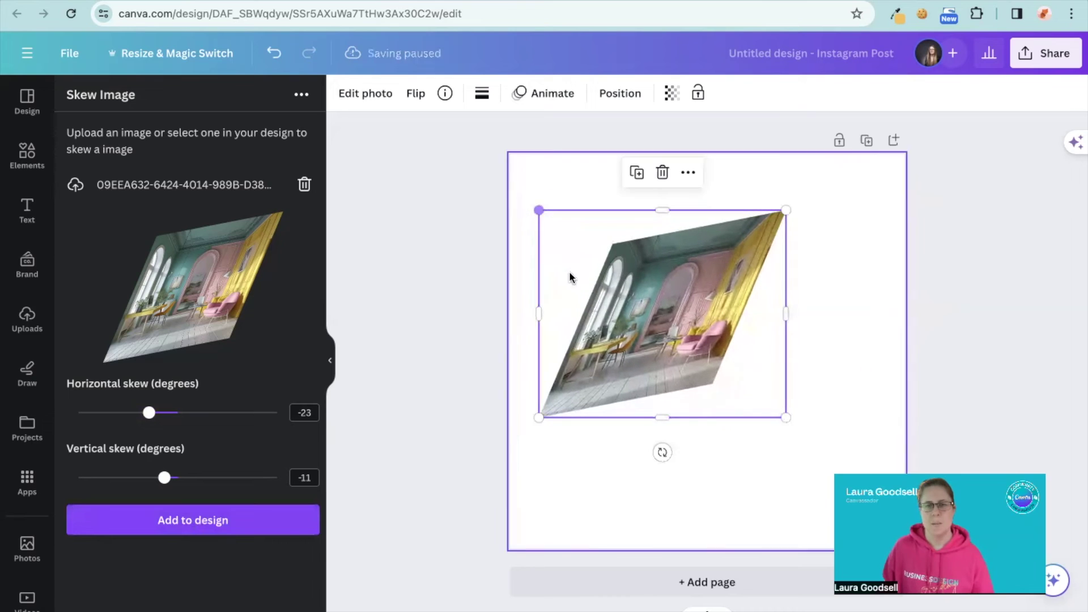
left_click_drag(787, 418, 875, 491)
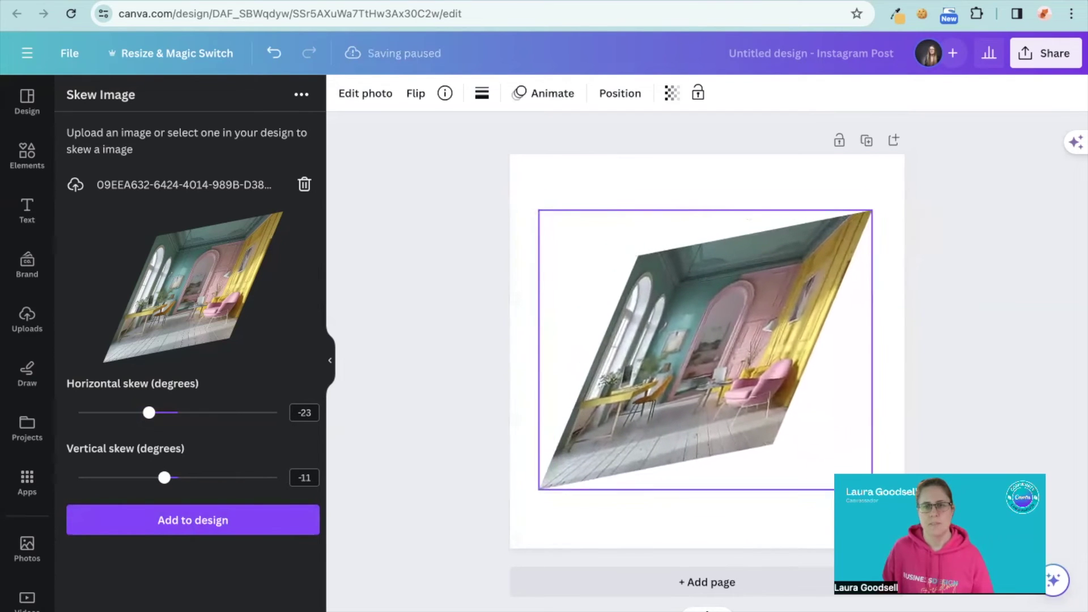
left_click(149, 412)
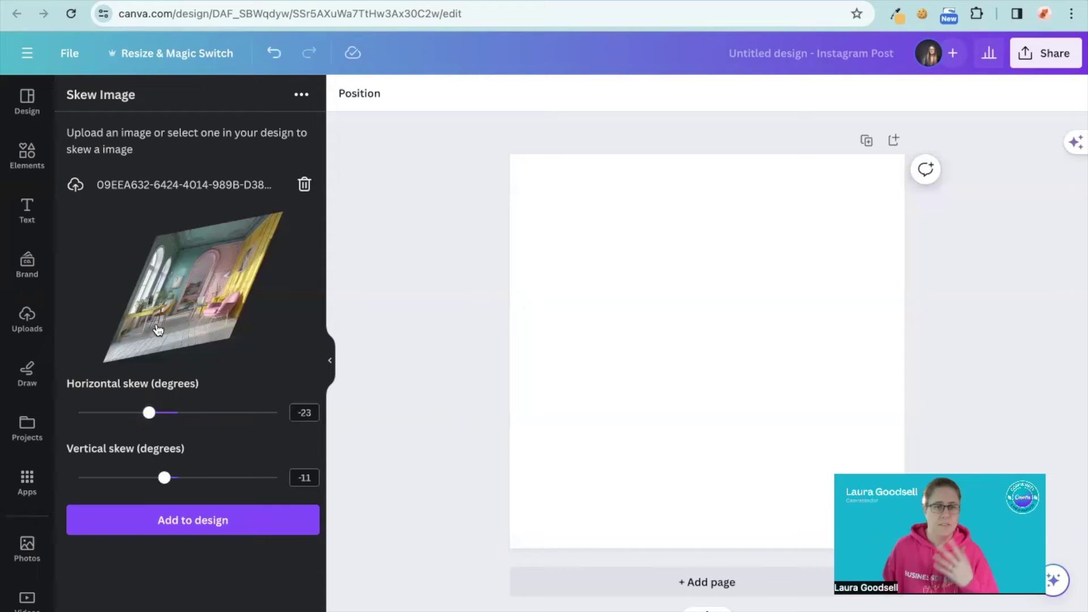
- Drag the skew sliders back and forth, settling on -2° horizontal and 15° vertical
left_click_drag(149, 412, 257, 423)
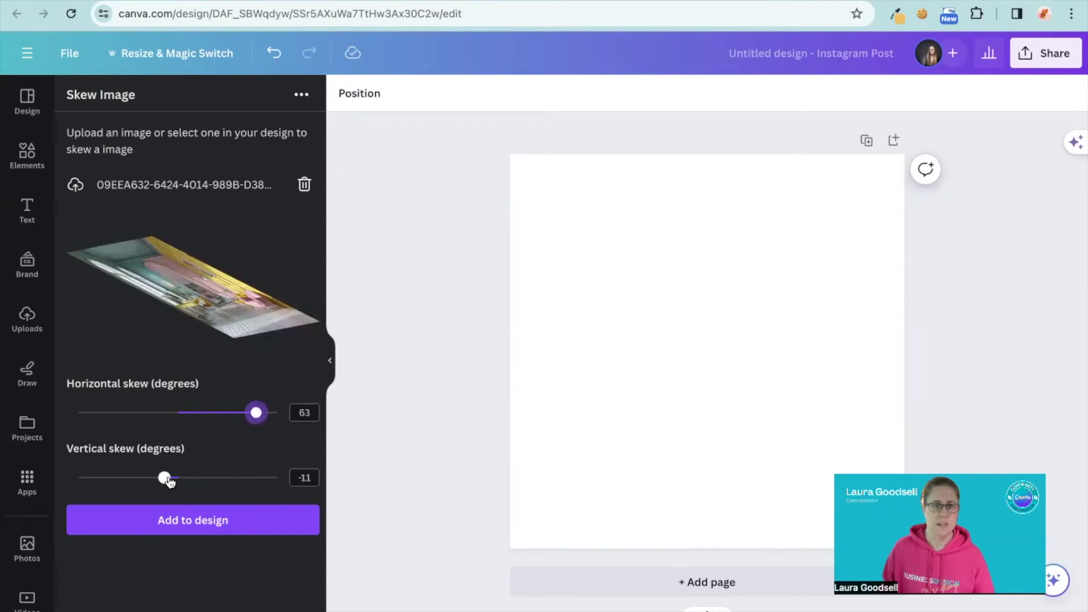
mouse_move(168, 481)
left_mouse_down()
mouse_move(277, 476)
mouse_move(110, 477)
mouse_move(138, 477)
left_mouse_up()
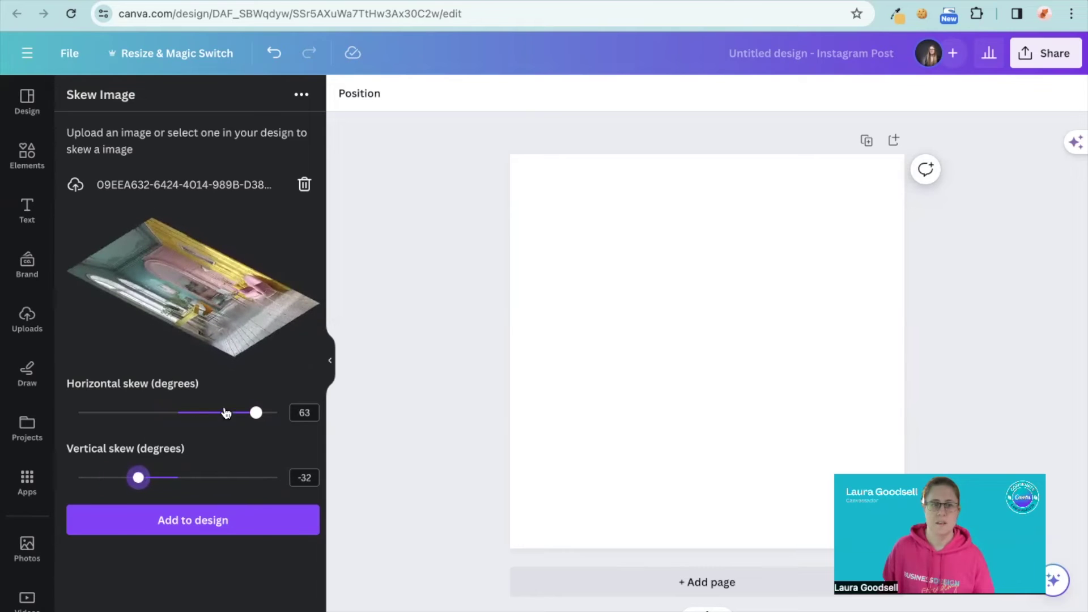
left_click_drag(257, 414, 201, 417)
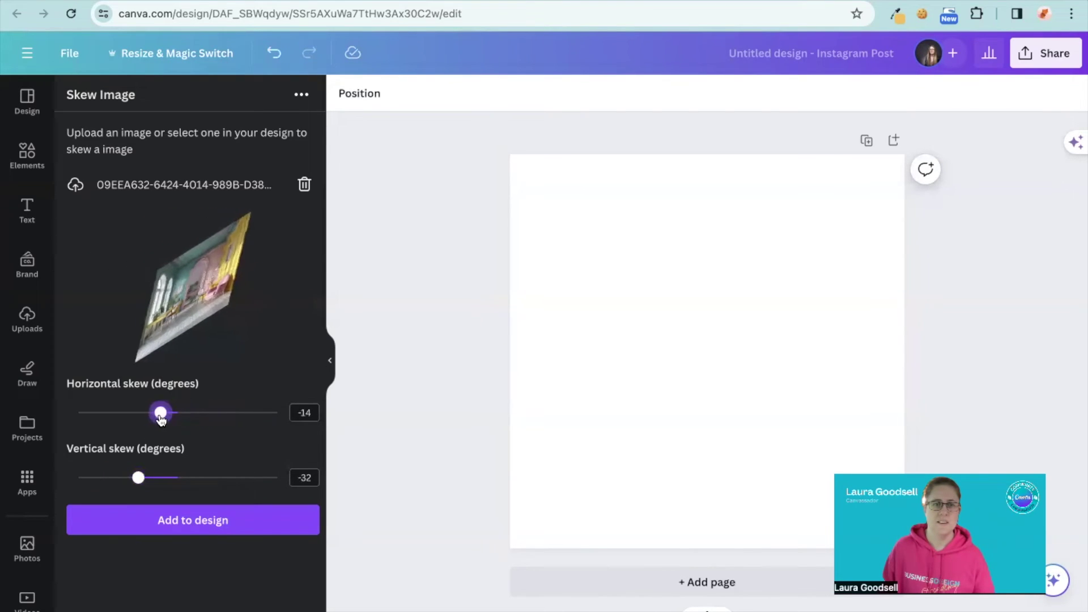
mouse_move(161, 417)
left_mouse_down()
mouse_move(75, 406)
mouse_move(157, 426)
left_mouse_up()
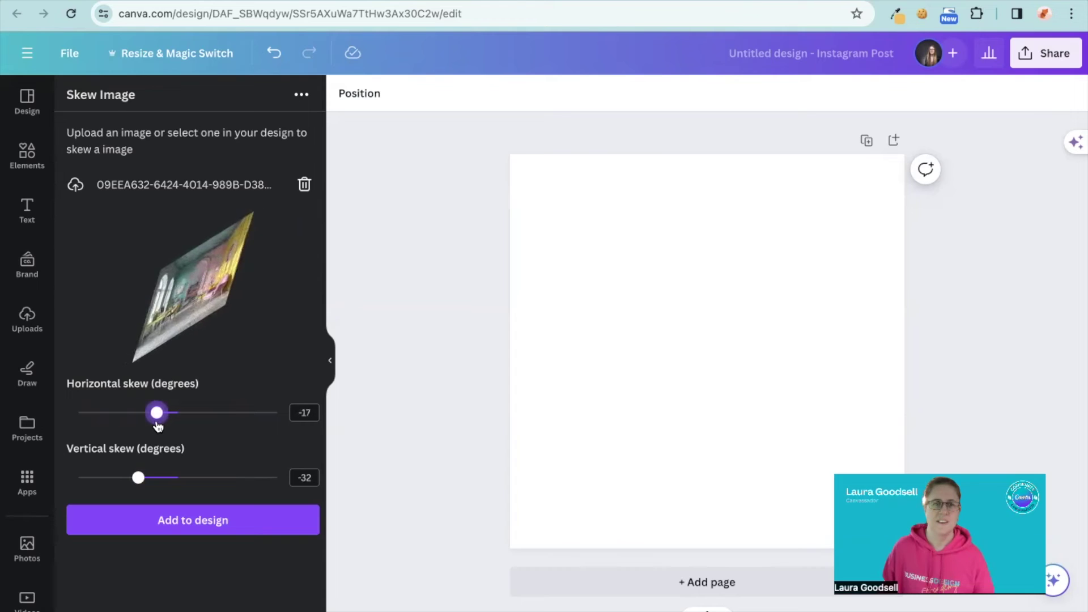
left_click_drag(138, 482, 181, 490)
left_click_drag(158, 416, 176, 416)
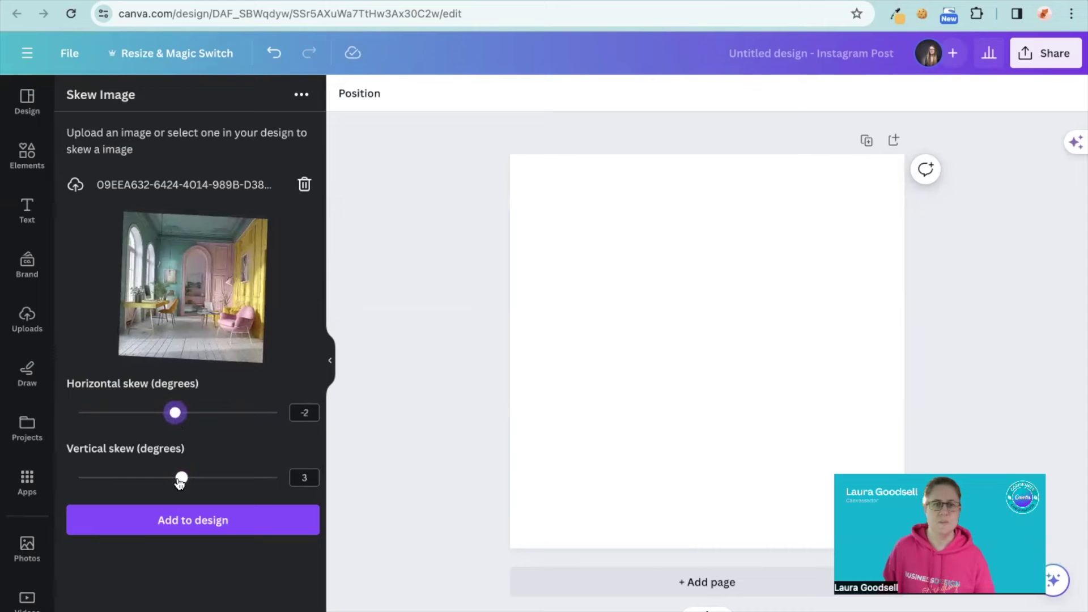
left_click_drag(181, 481, 178, 482)
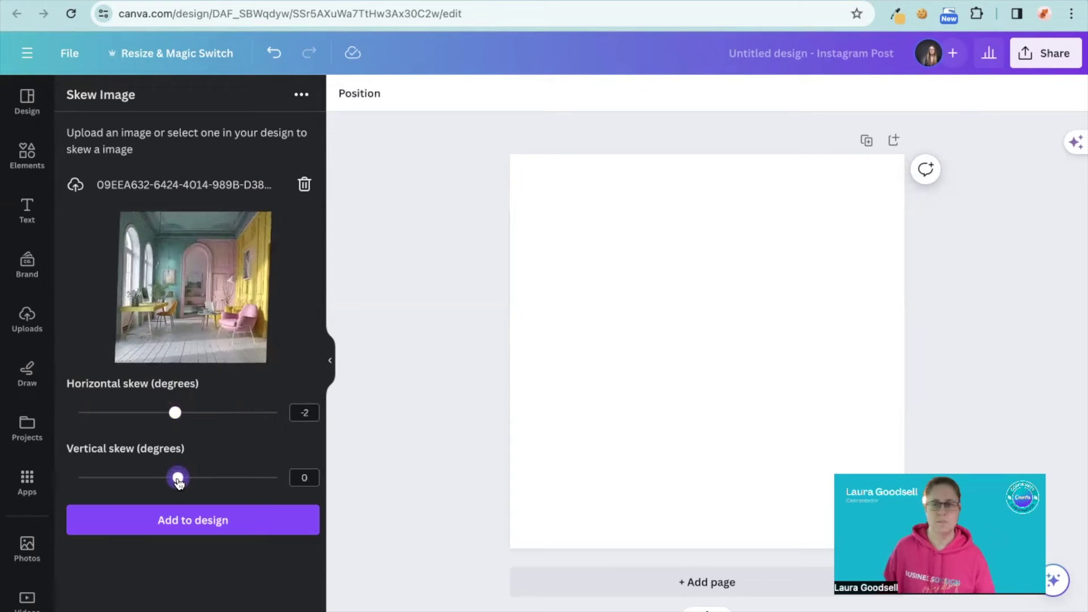
left_click_drag(177, 481, 196, 484)
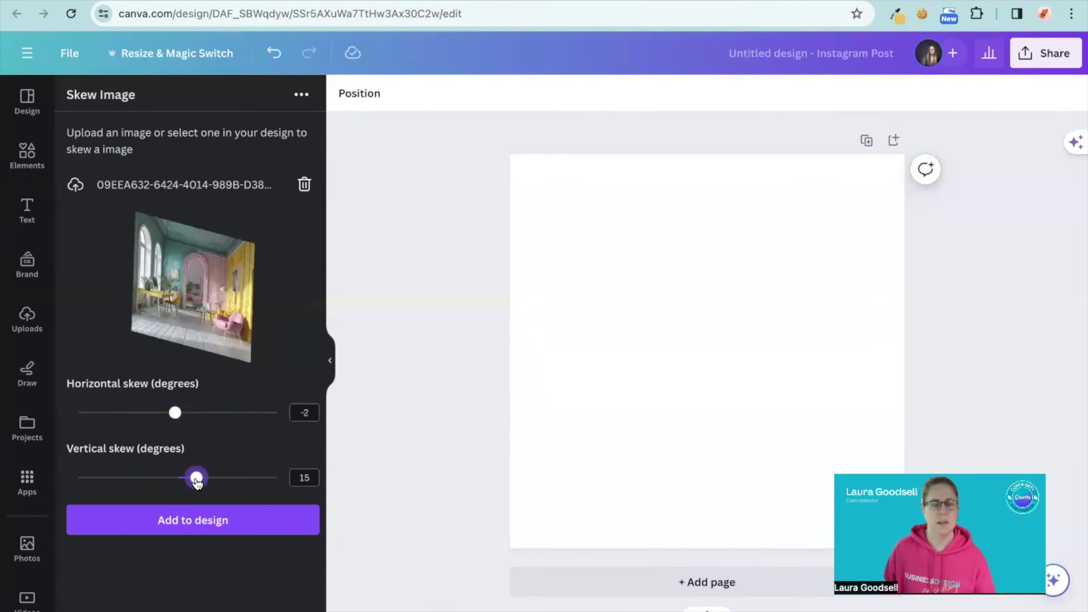
- Add the -2°/15° skewed photo to the post, enlarged and centred on the page
left_click(195, 521)
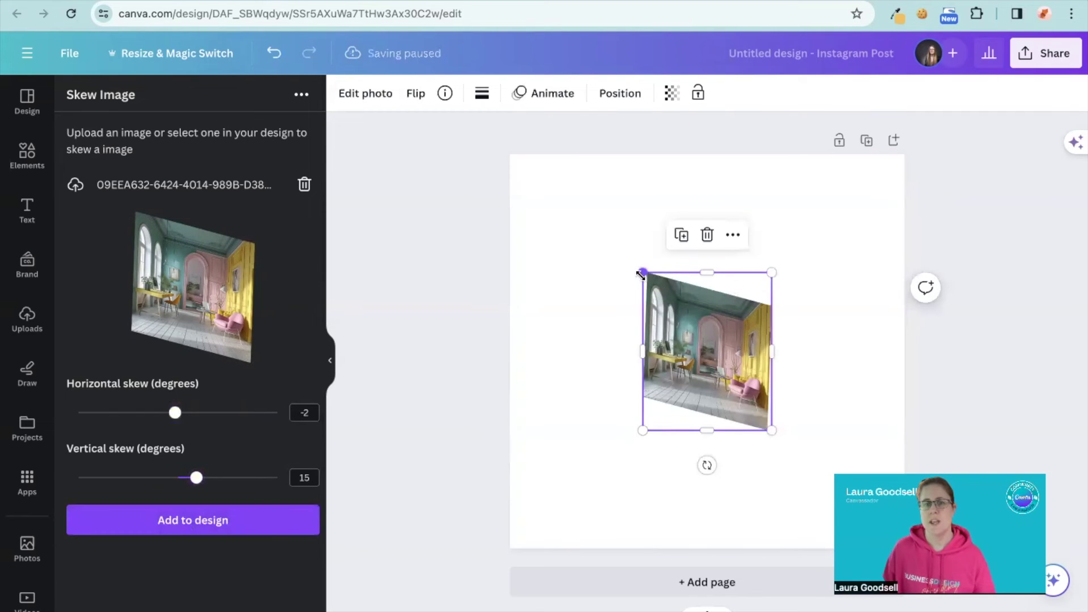
left_click_drag(642, 272, 570, 183)
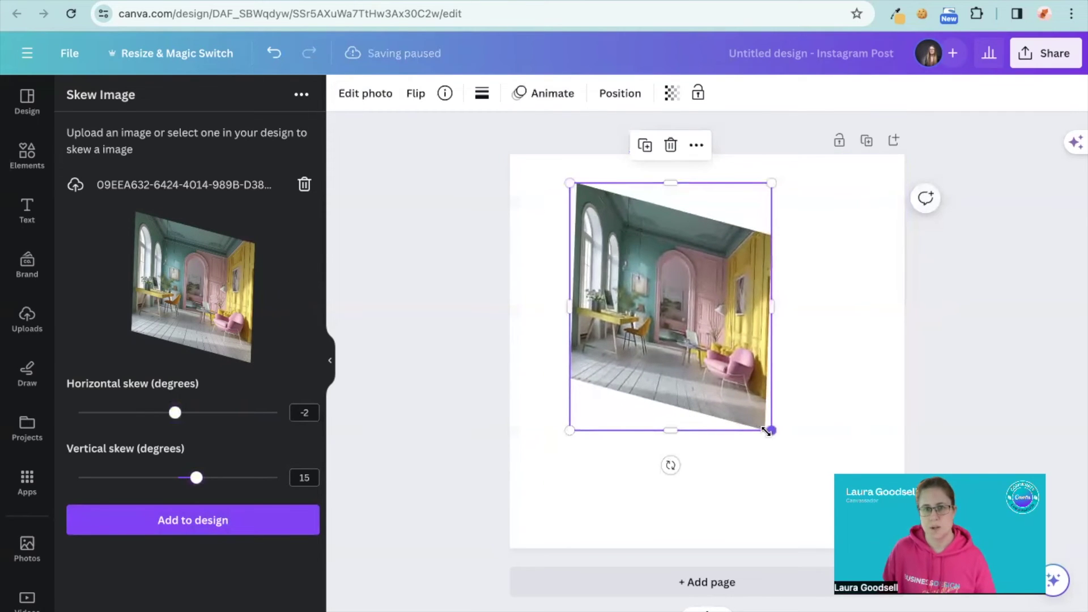
left_click_drag(771, 430, 833, 509)
left_click_drag(712, 371, 715, 383)
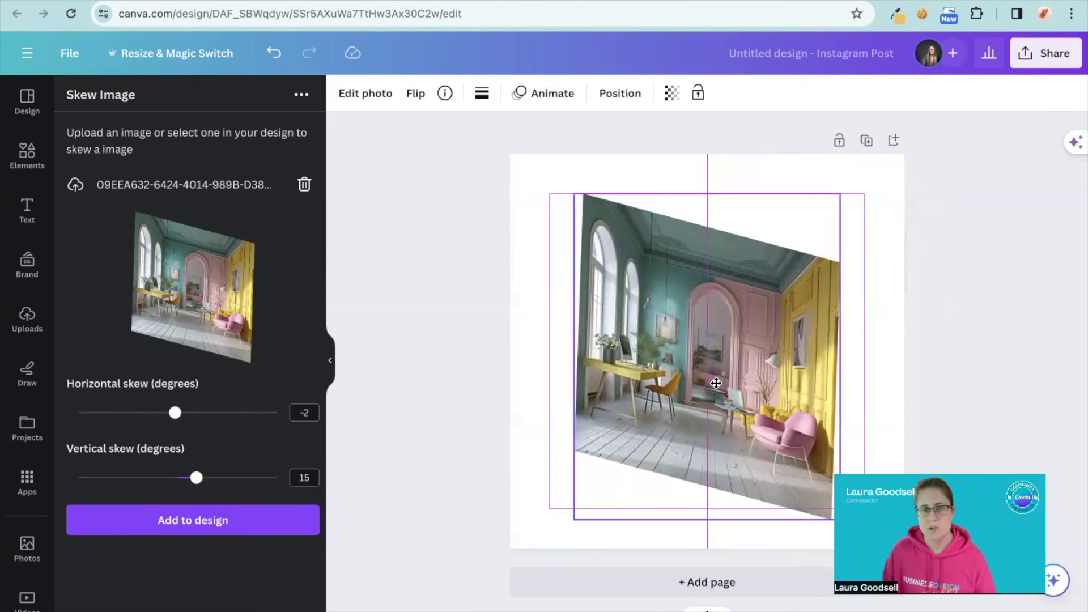
left_click(497, 371)
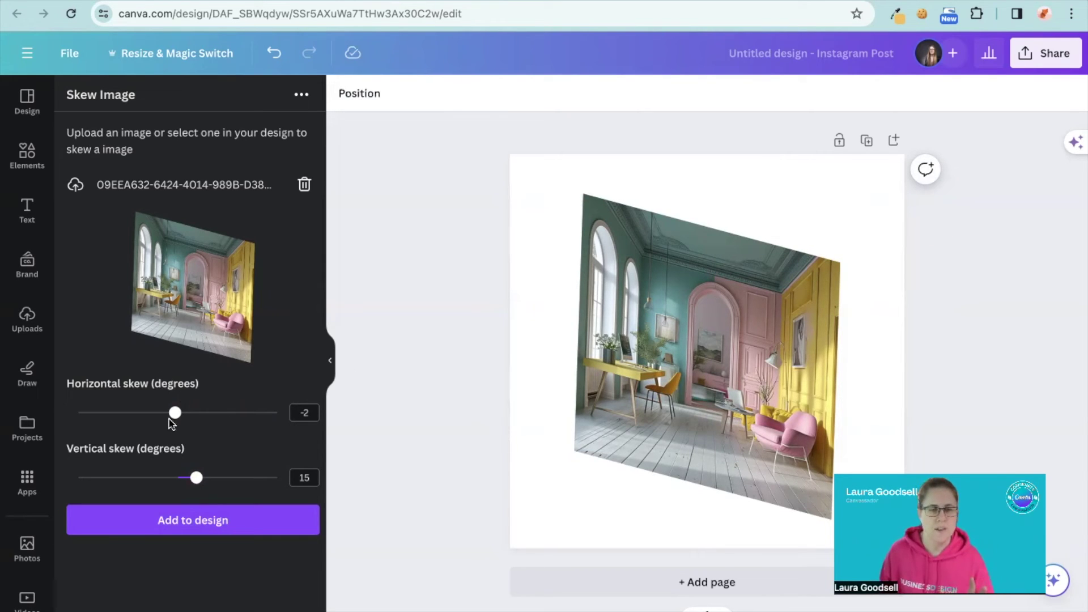
- Set the Horizontal skew slider to -12 and the Vertical skew slider to 7
mouse_move(175, 414)
left_mouse_down()
mouse_move(230, 414)
mouse_move(164, 414)
left_mouse_up()
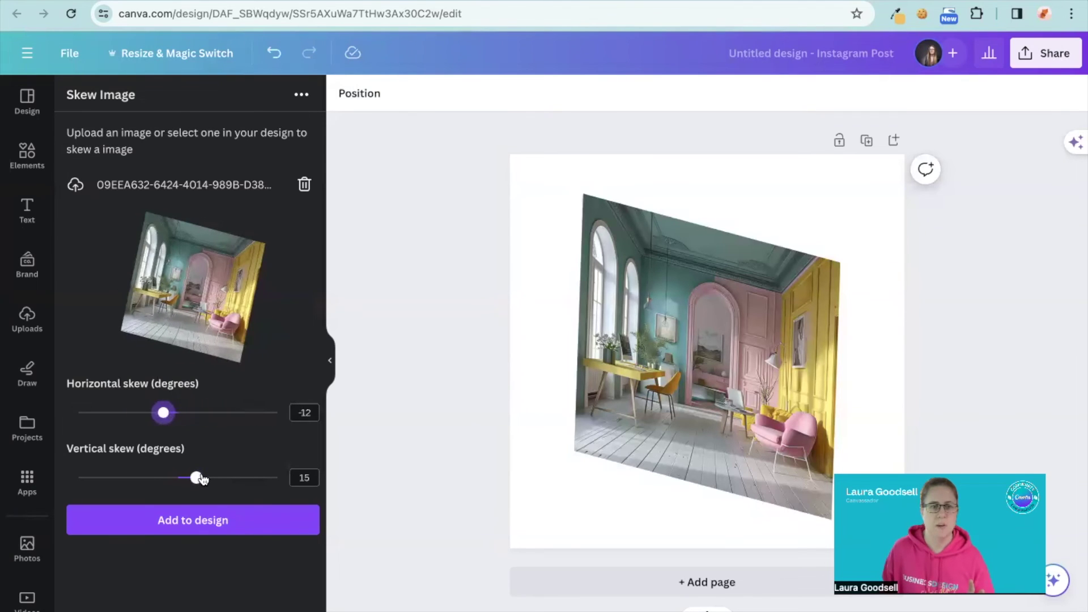
mouse_move(201, 479)
left_mouse_down()
mouse_move(159, 482)
mouse_move(186, 482)
left_mouse_up()
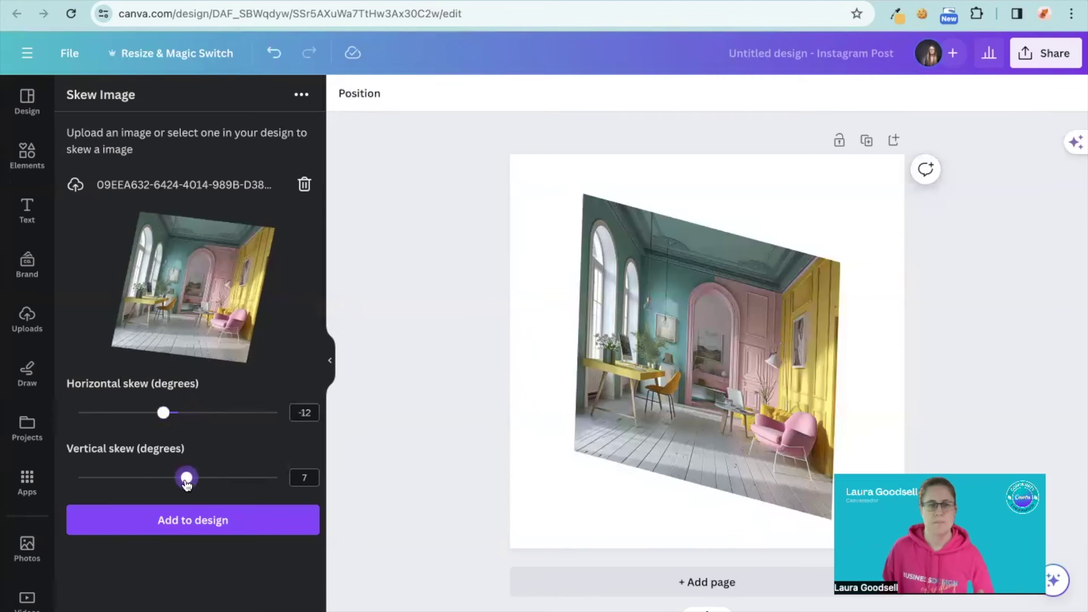